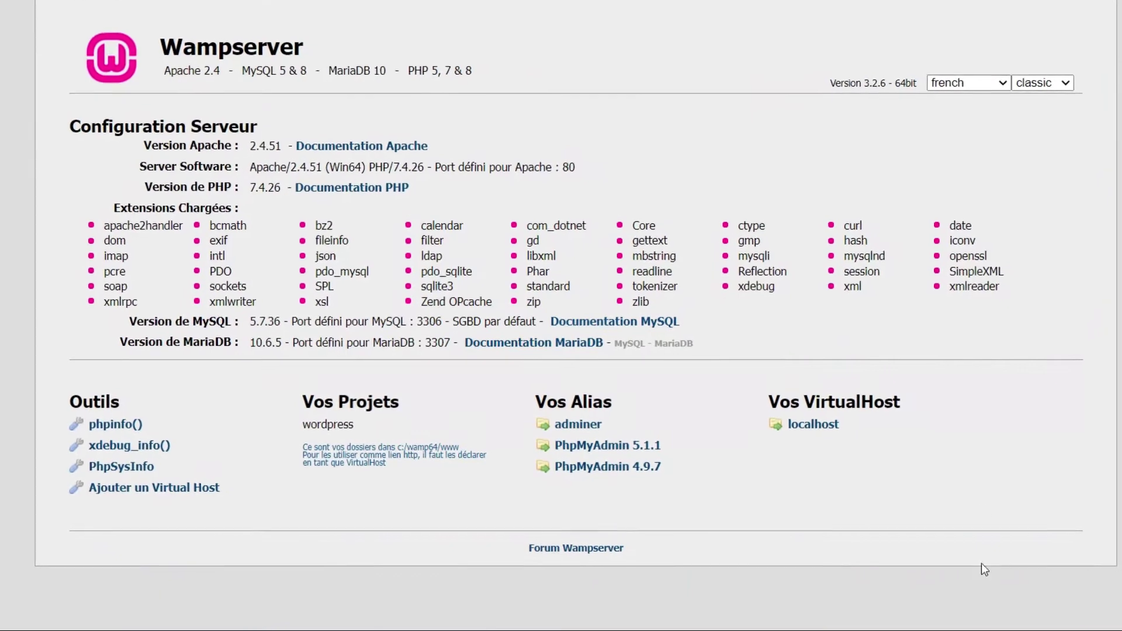
- Open phpMyAdmin 5.1.1 from the Wampserver aliases
click(894, 618)
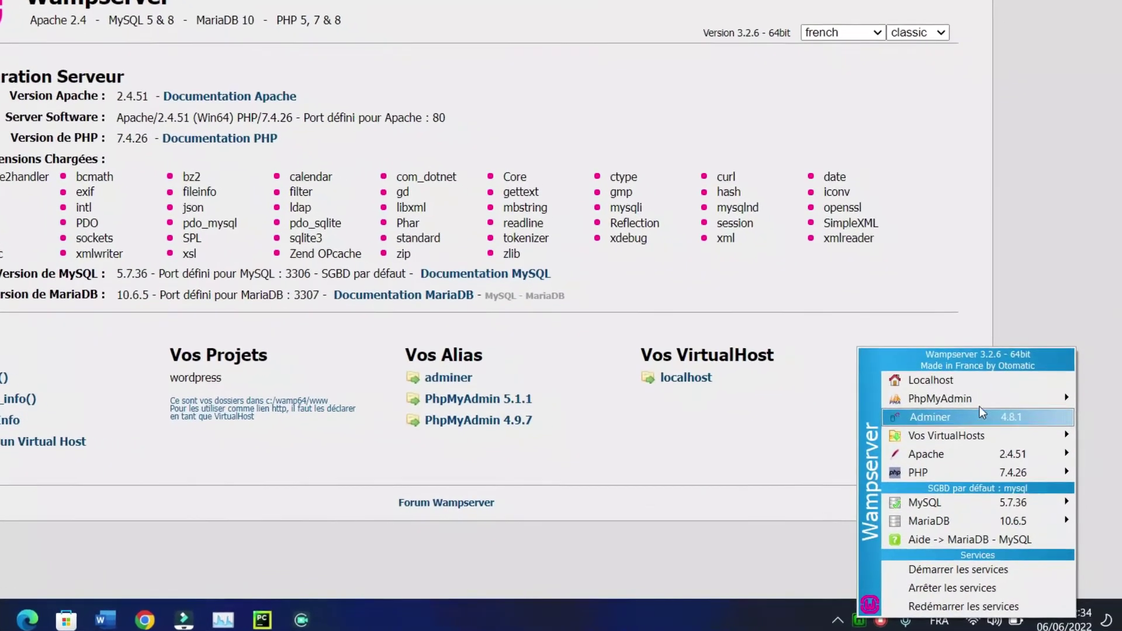
mouse_move(978, 411)
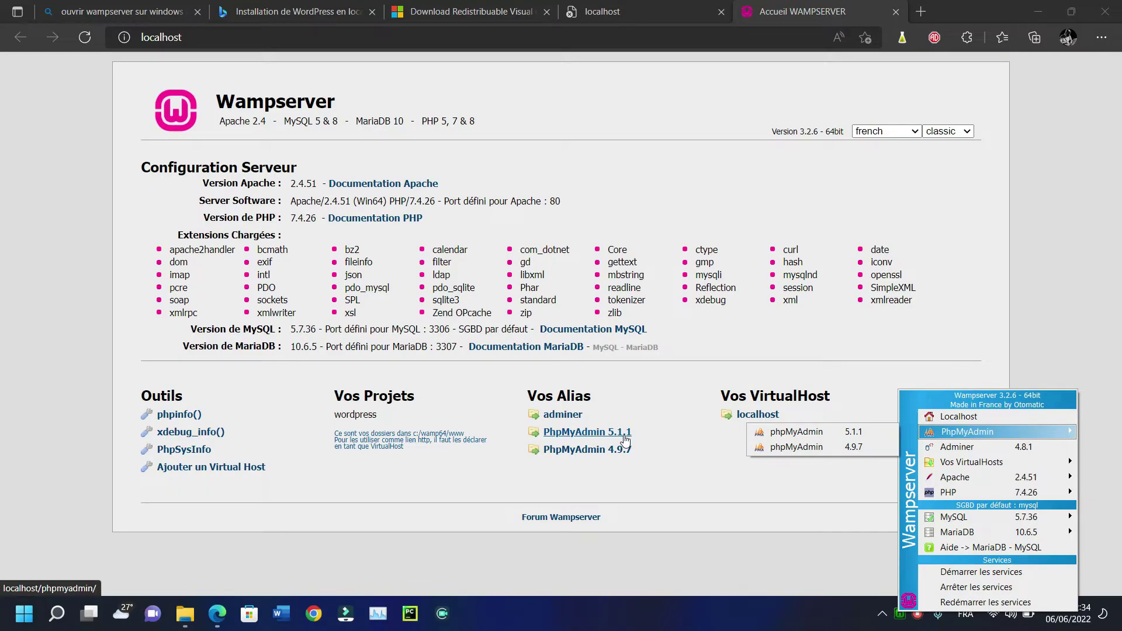
click(626, 436)
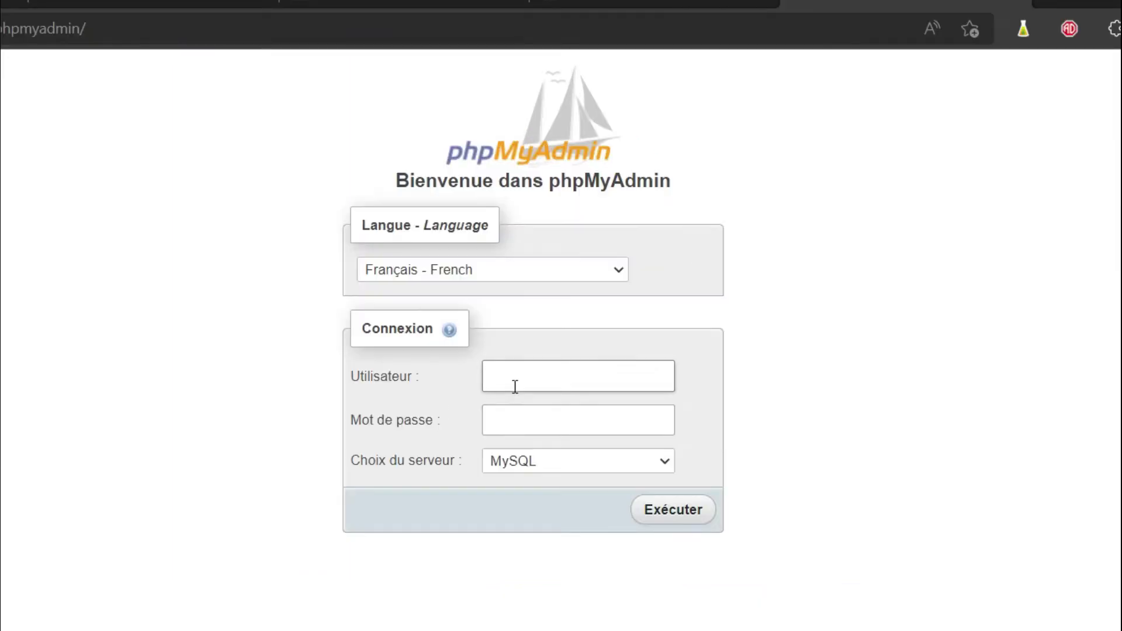
- Log in to phpMyAdmin as root with an empty password, keeping MySQL as the server
text(oot)
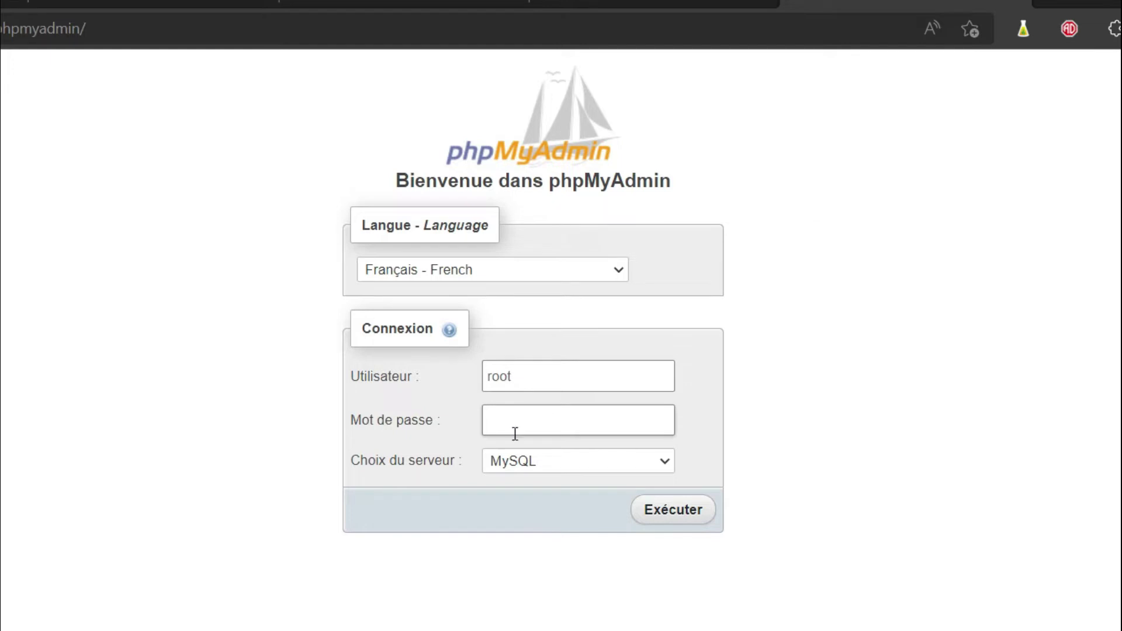
click(577, 476)
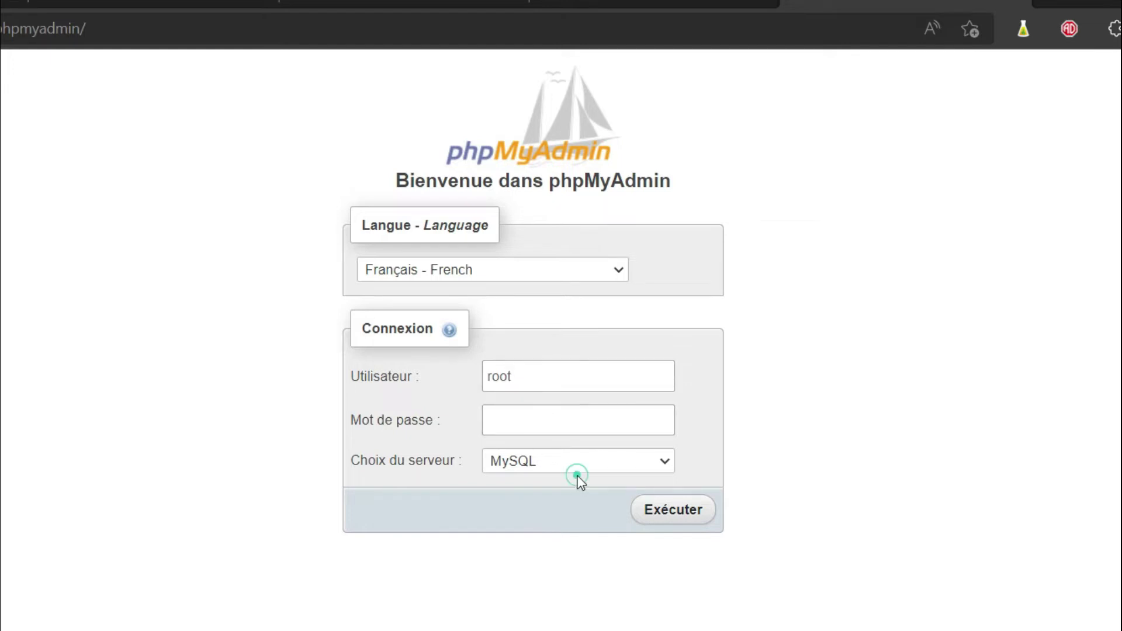
click(599, 466)
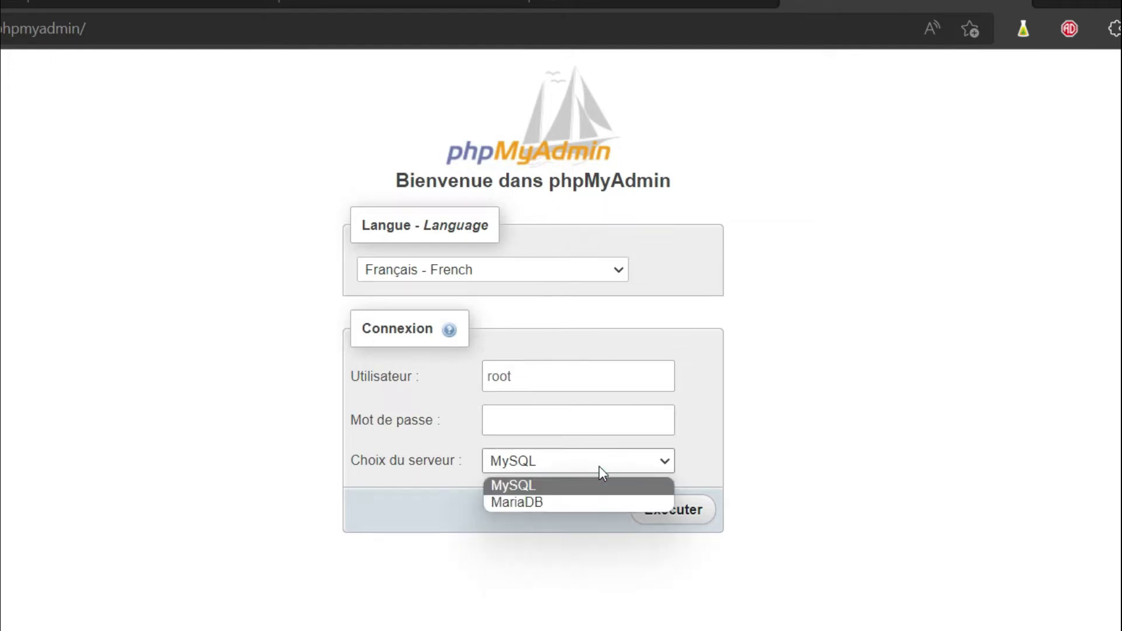
click(598, 466)
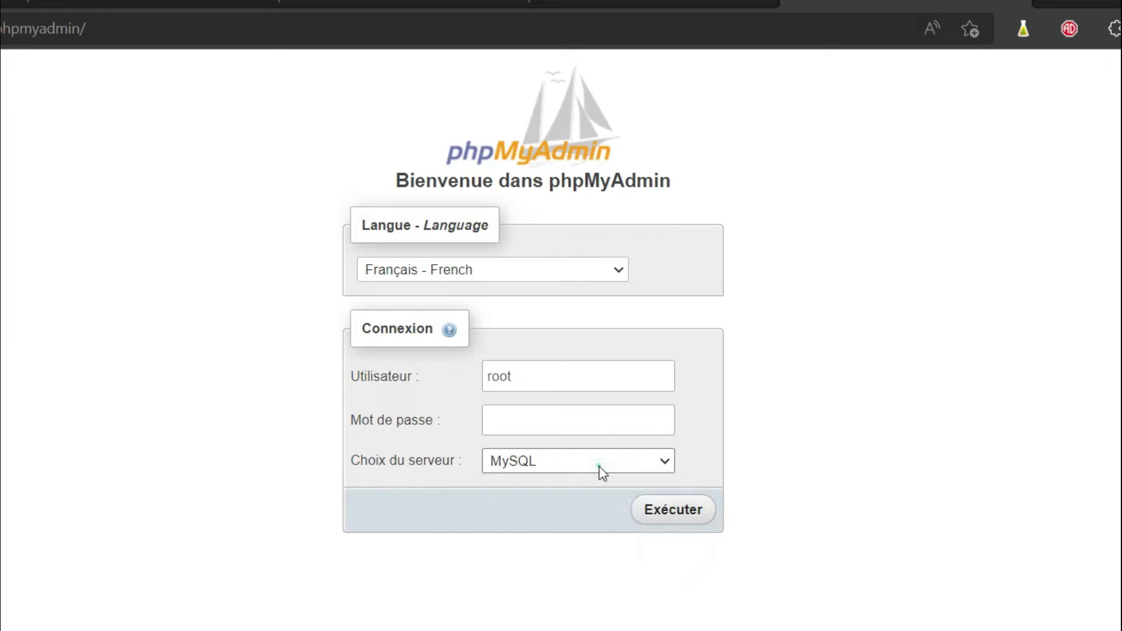
click(682, 523)
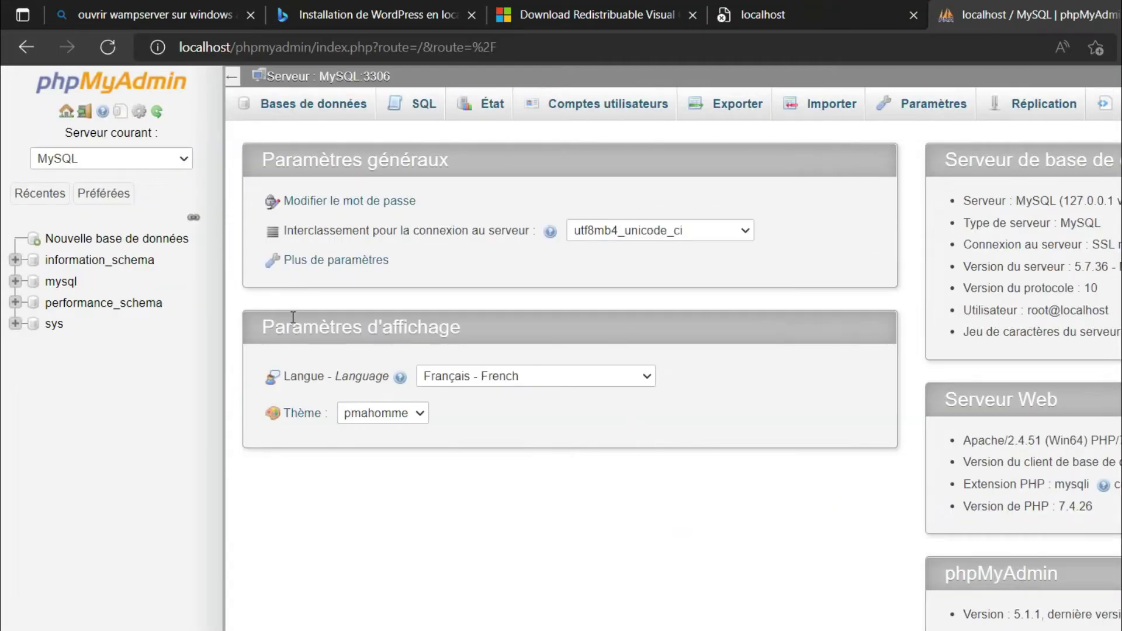
- Start a new database and enter Gandal as its name
click(96, 239)
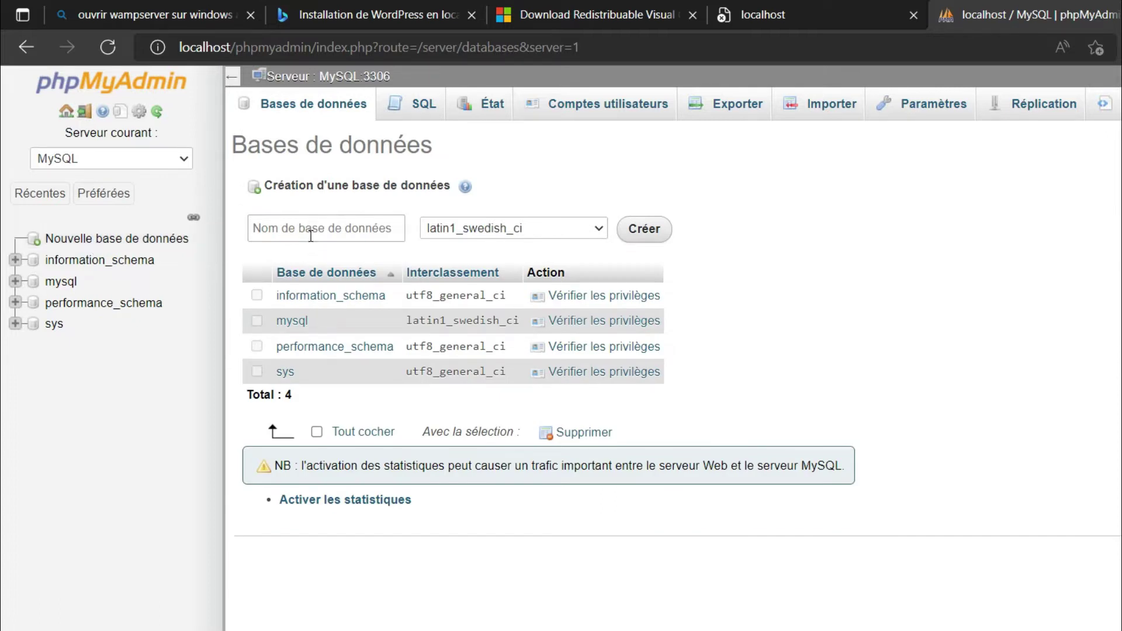
click(310, 235)
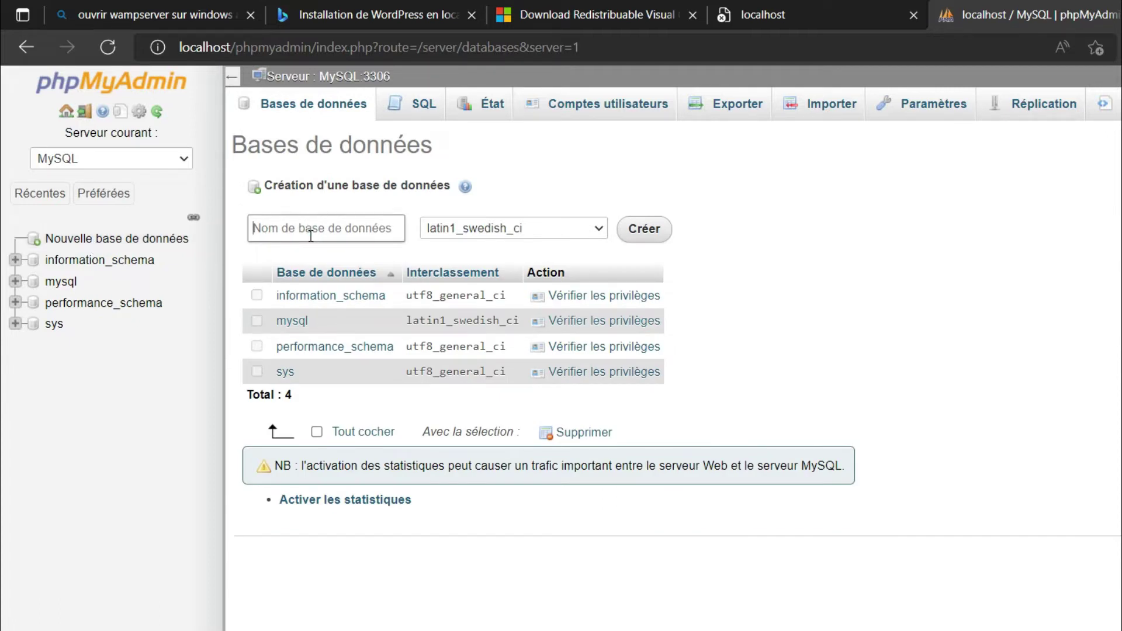
text(Gandal)
- Set the new database's collation to utf8_general_ci and create the database
click(597, 230)
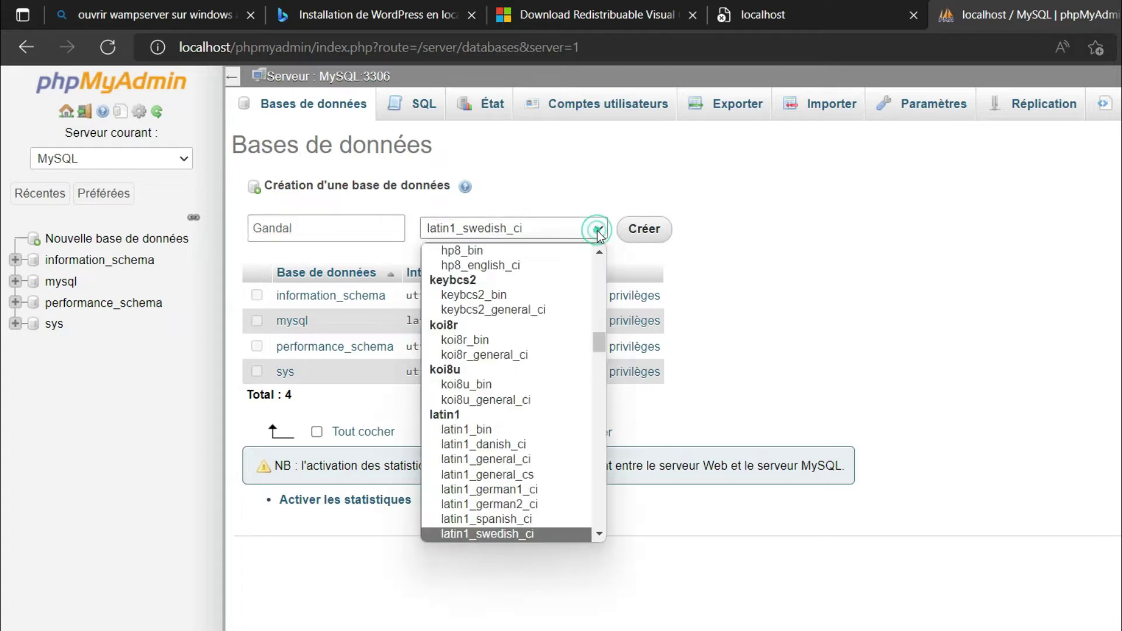
key(u)
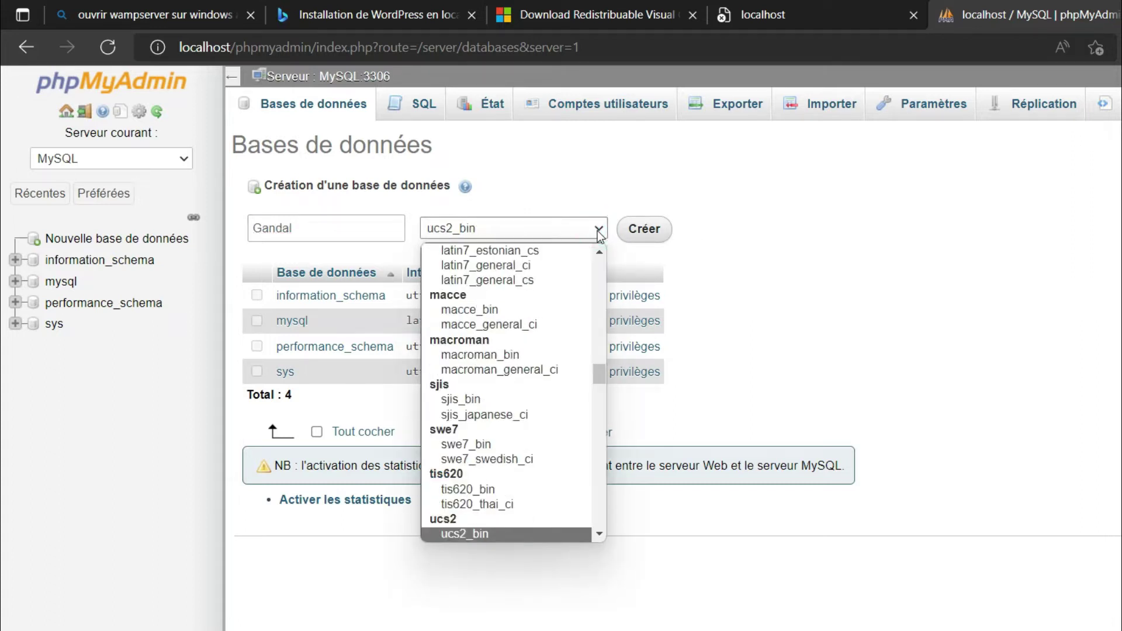
key(Down)
key(Down)
key(Down)
key(Down)
key(Down)
key(Down)
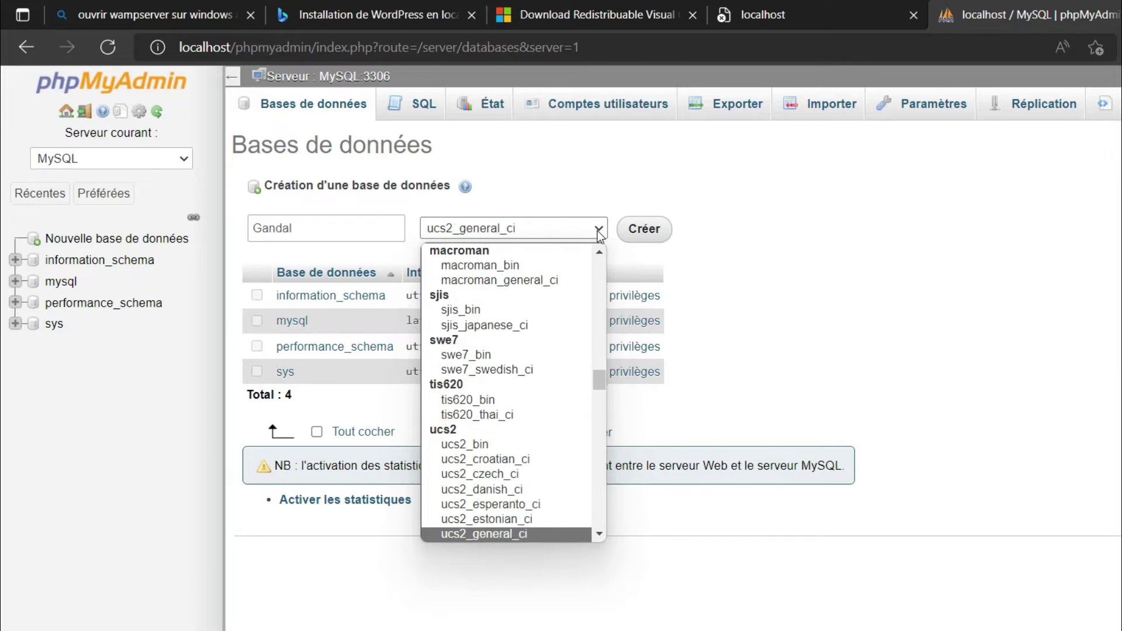
key(Down)
key(Down)
key(Down)
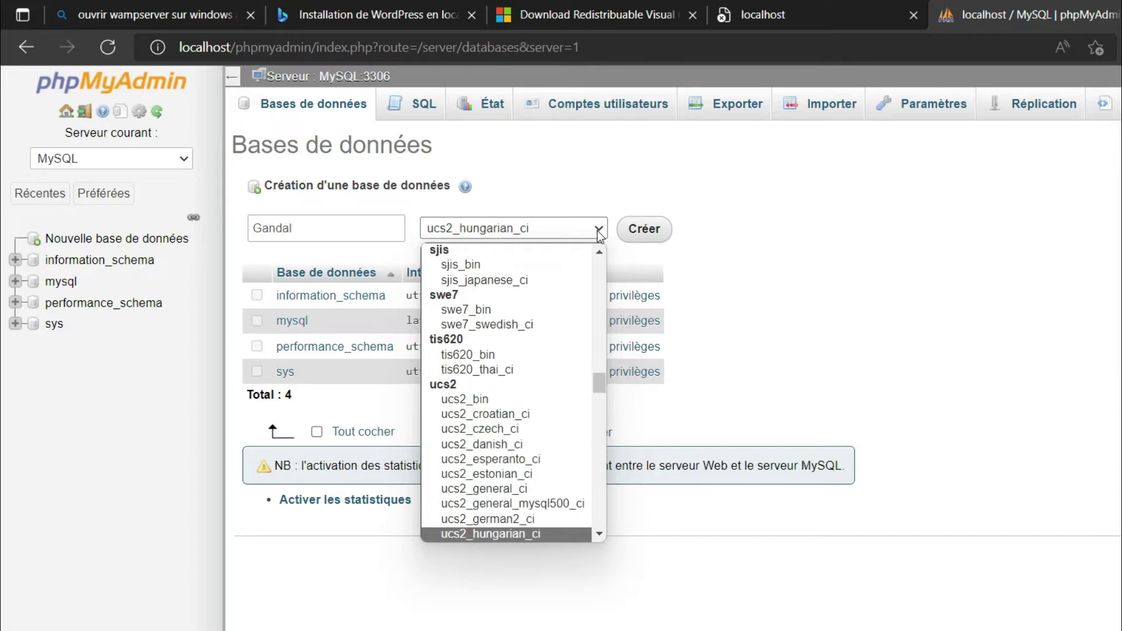
key(Up)
key(Up)
key(Up)
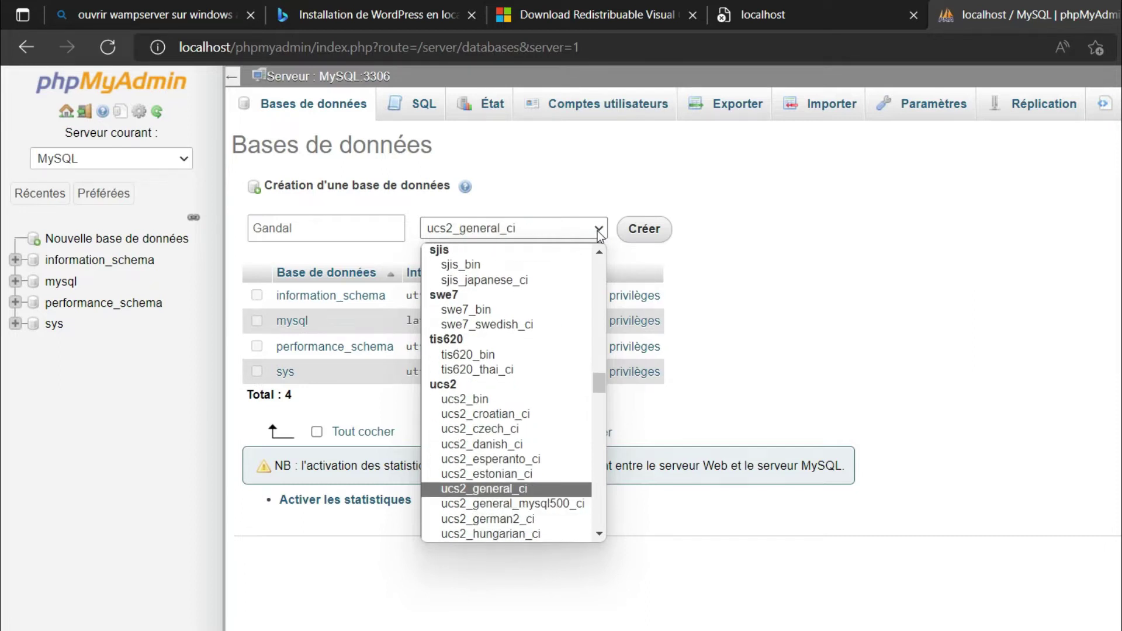
key(Down)
key(Down)
key(Down)
key(Down)
key(Down)
key(Down)
key(Down)
key(Down)
key(Down)
key(Down)
key(Down)
key(Down)
key(Down)
key(Down)
key(Down)
key(Down)
key(Down)
key(Down)
key(Down)
key(Down)
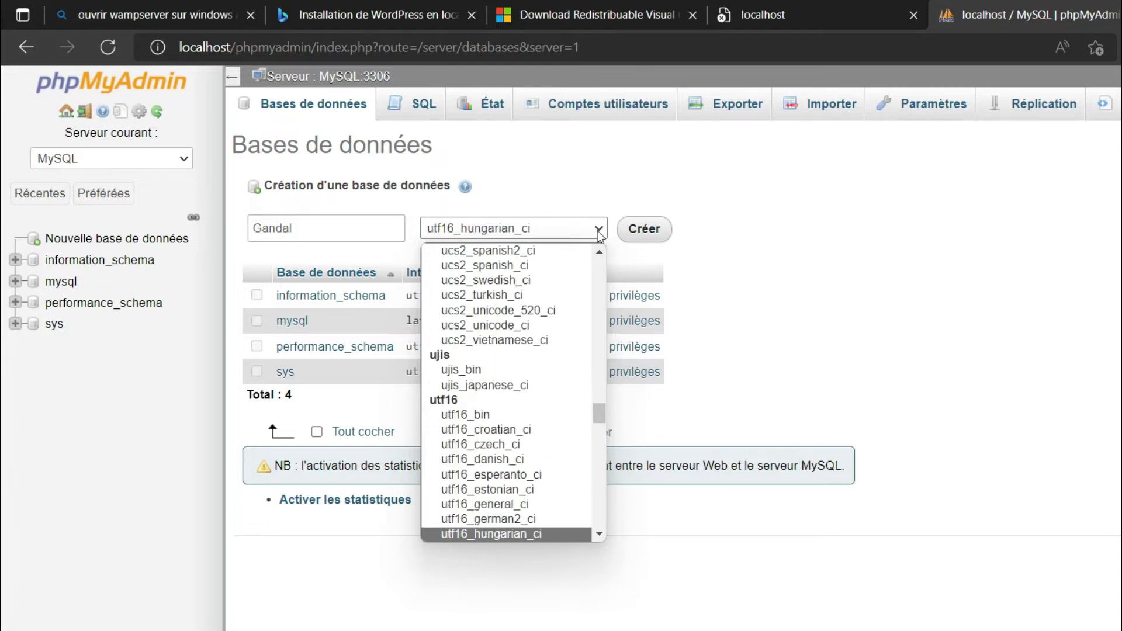
key(Down)
key(Down)
key(Down)
key(Down)
key(Down)
key(Down)
key(Down)
key(Down)
key(Down)
key(Down)
key(Down)
key(Down)
key(Down)
key(Down)
key(Down)
key(Down)
key(Down)
key(Down)
key(Down)
key(Down)
key(Down)
key(Down)
key(Down)
key(Down)
key(Down)
key(Down)
key(Down)
key(Down)
key(Down)
key(Down)
key(Down)
key(Down)
key(Down)
key(Down)
key(Down)
key(Down)
key(Down)
key(Down)
key(Down)
key(Down)
key(Down)
key(Down)
key(Down)
key(Down)
key(Down)
key(Down)
key(Down)
key(Down)
key(Down)
key(Down)
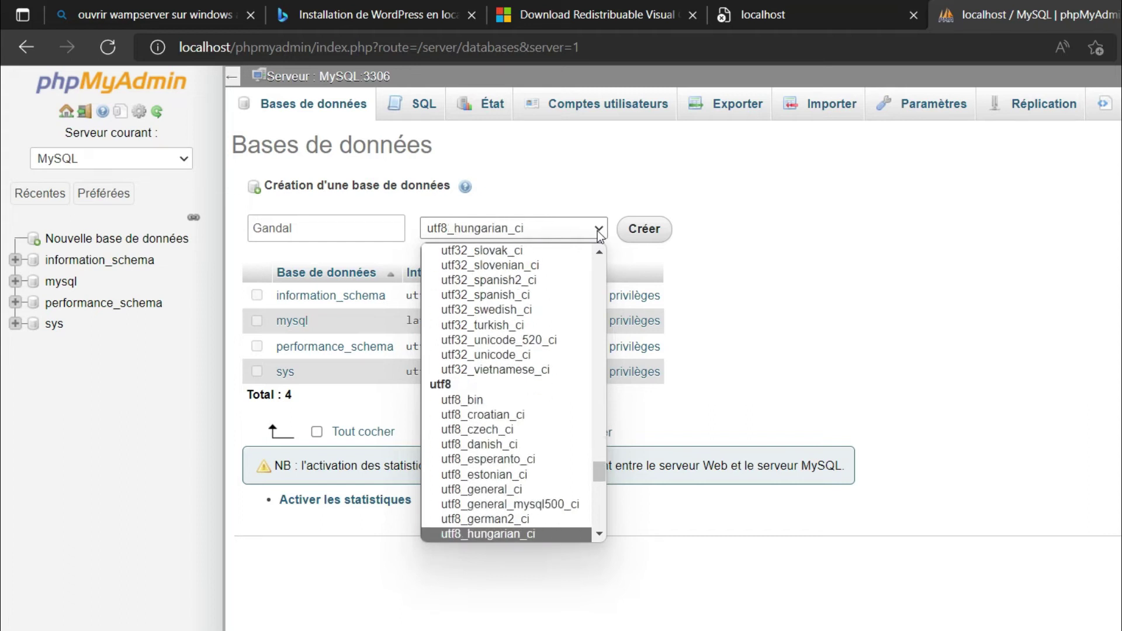
key(Up)
key(Up)
key(Up)
key(Return)
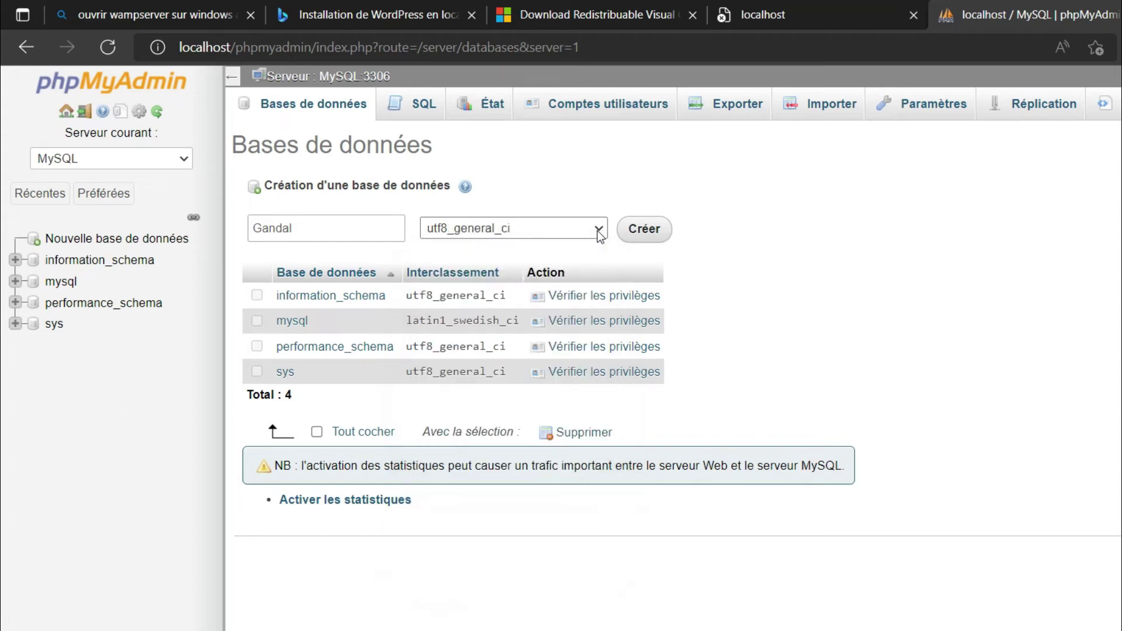
click(664, 235)
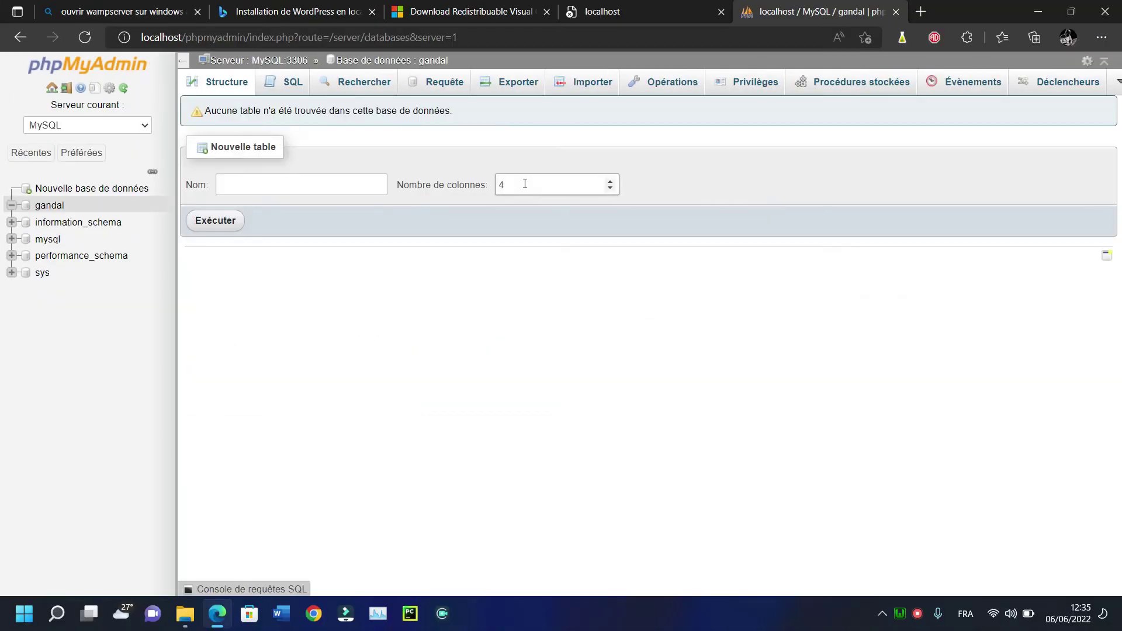
- Open the gandal database's structure, and reload the localhost page in its own browser tab
click(51, 206)
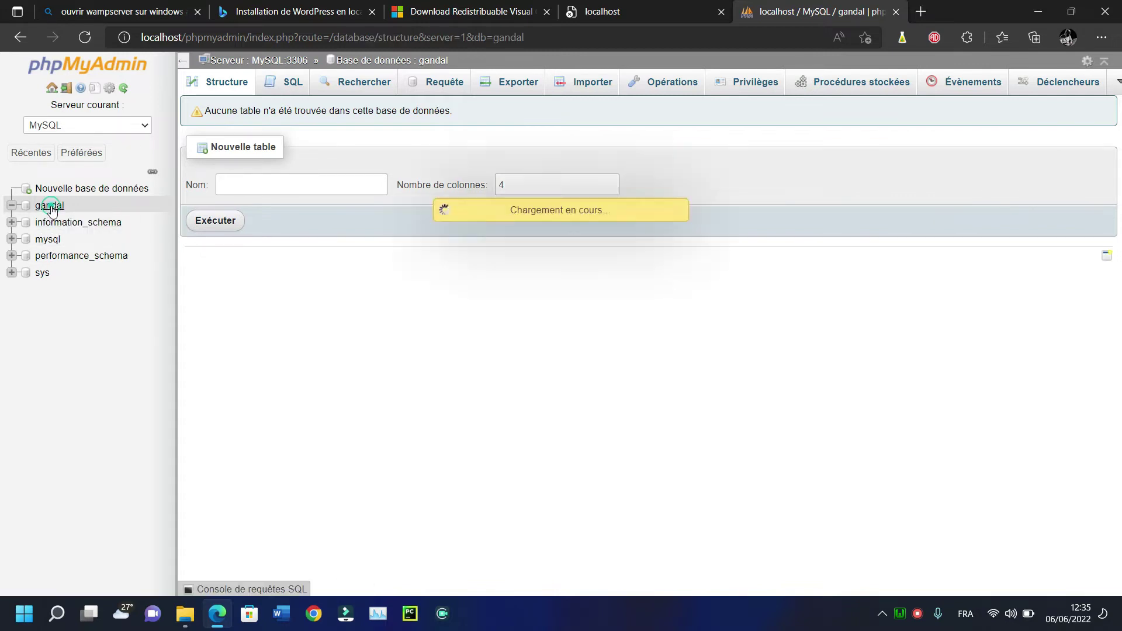
click(646, 19)
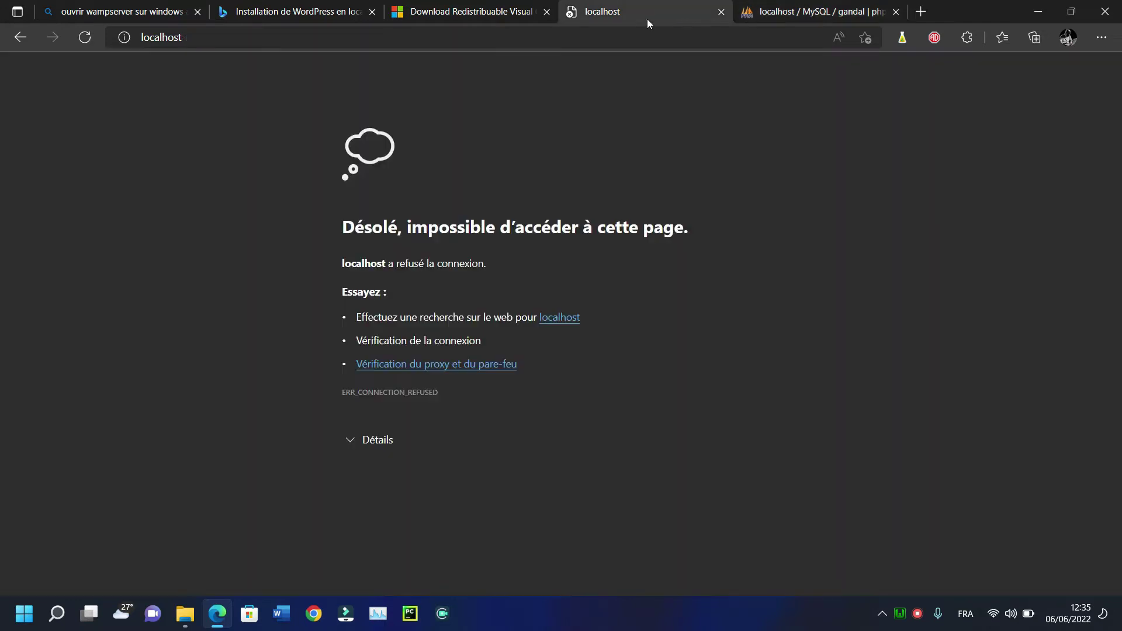
click(618, 32)
key(Return)
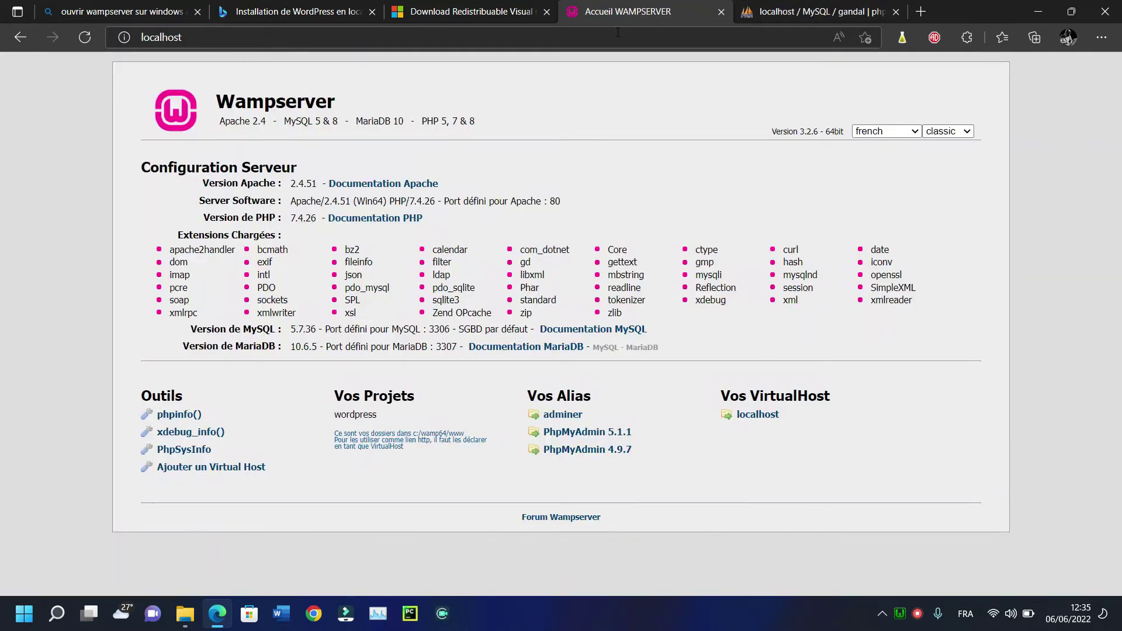
key(ctrl+shift+k)
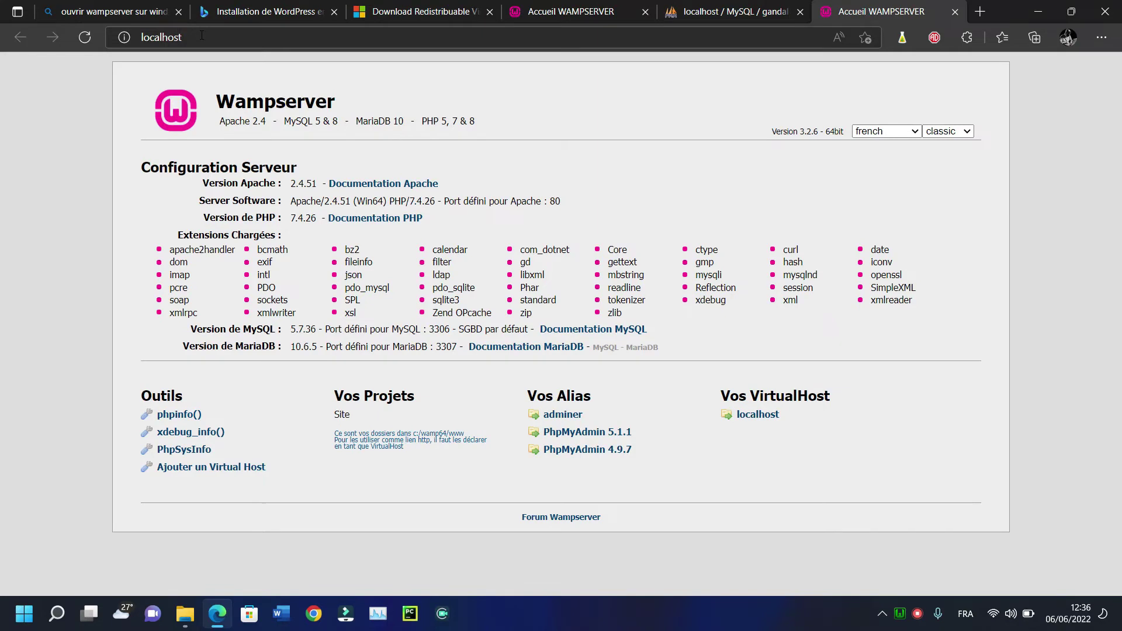
- Load localhost/Site in the browser and check the WordPress files of the Site folder in File Explorer while it loads
click(200, 35)
click(201, 35)
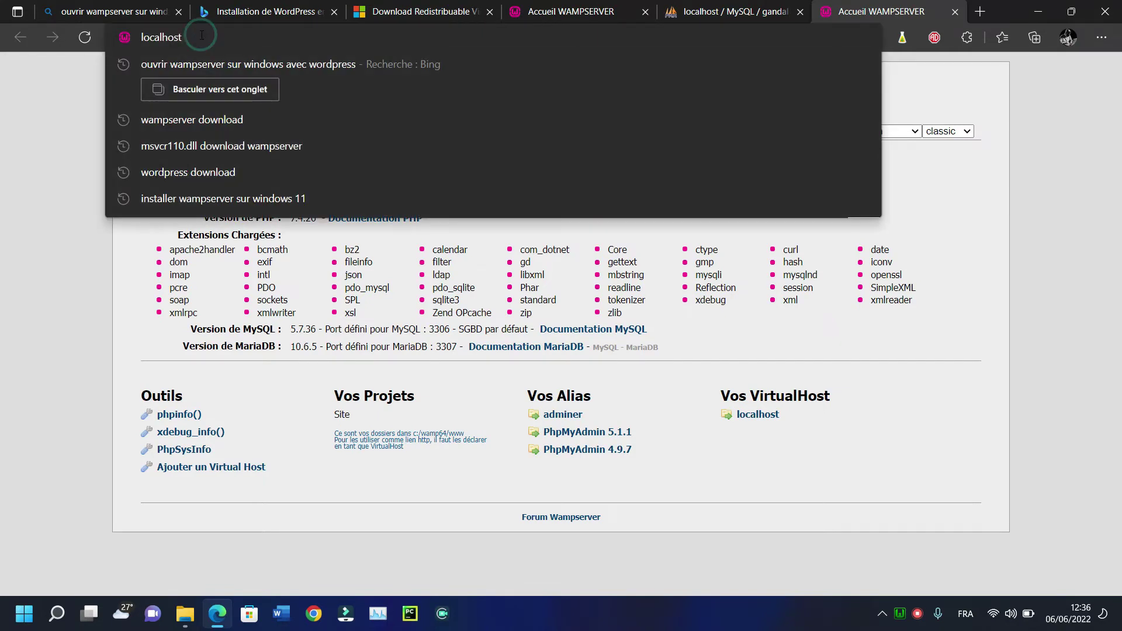
text(/Site)
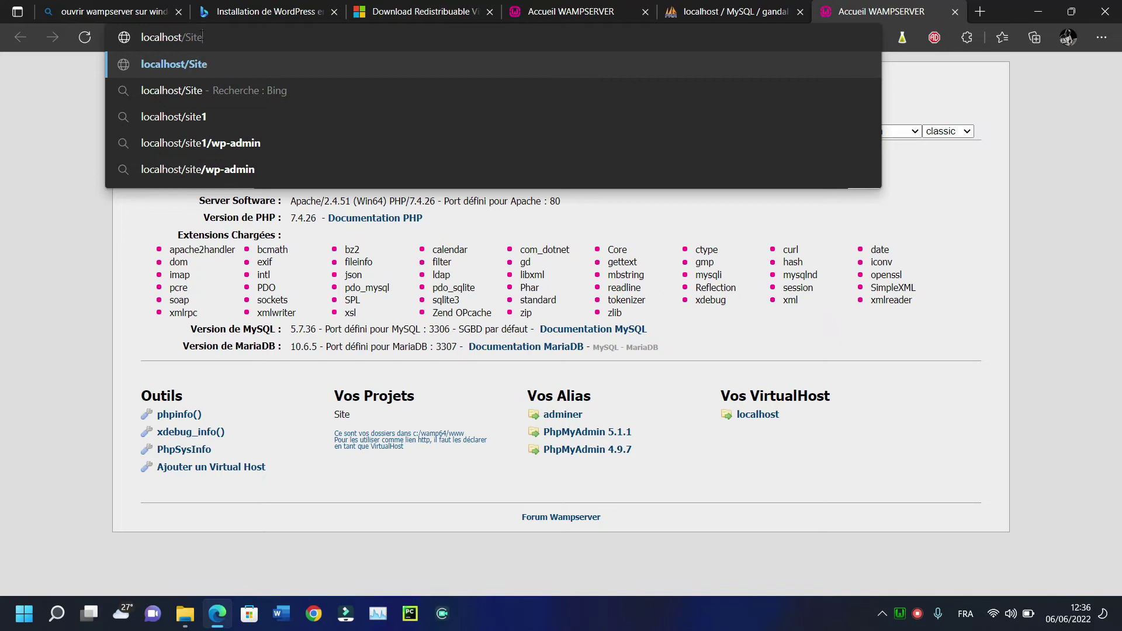
key(Return)
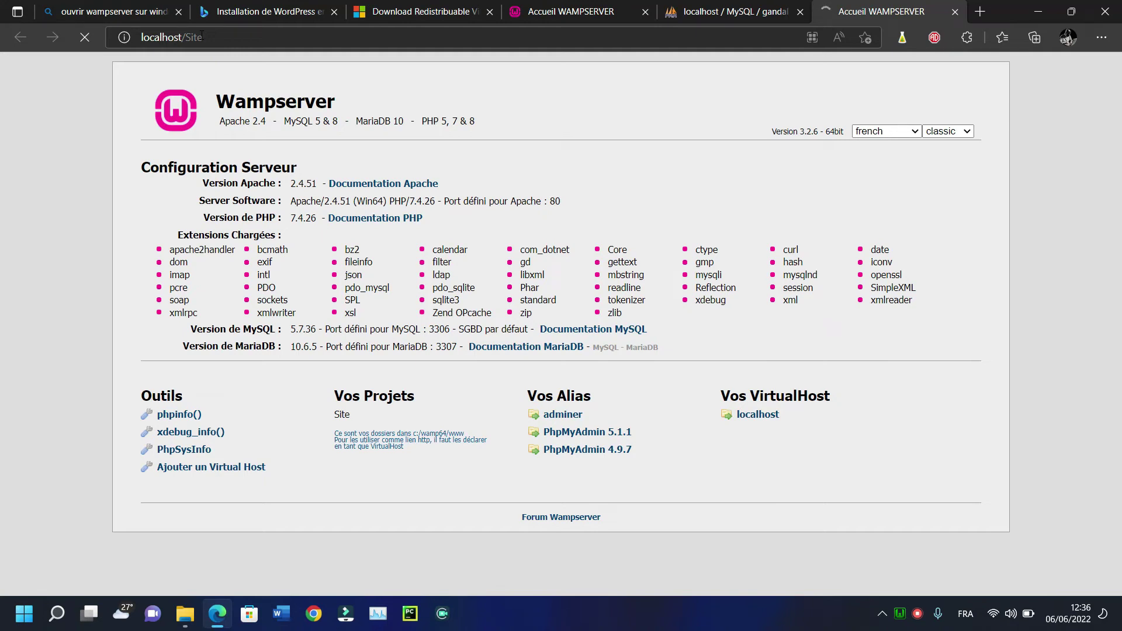
click(185, 613)
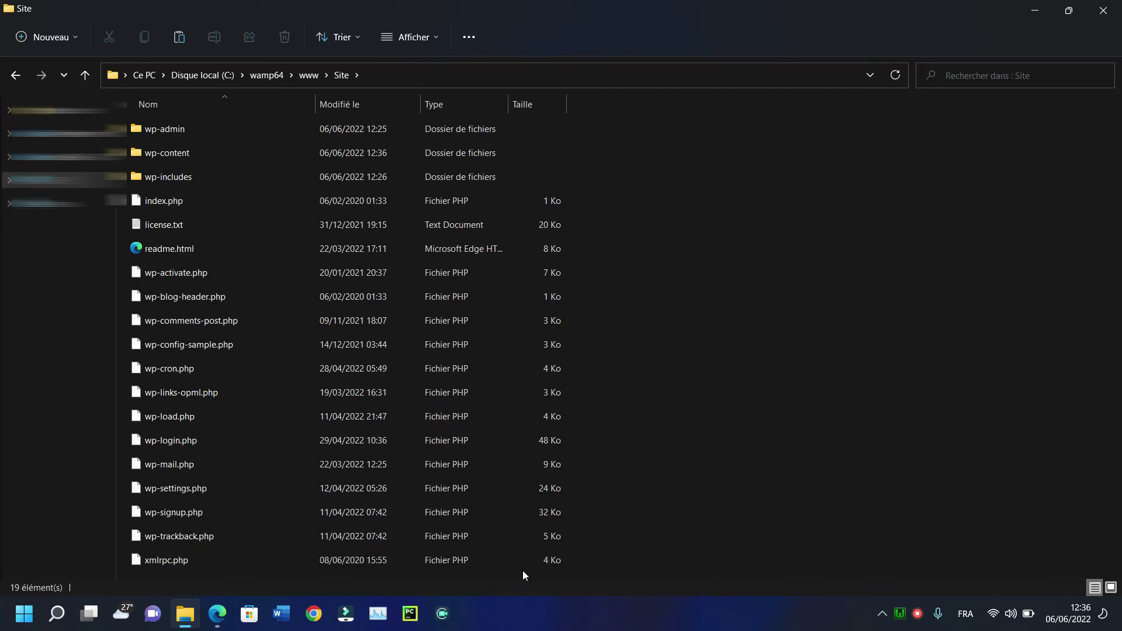
click(219, 619)
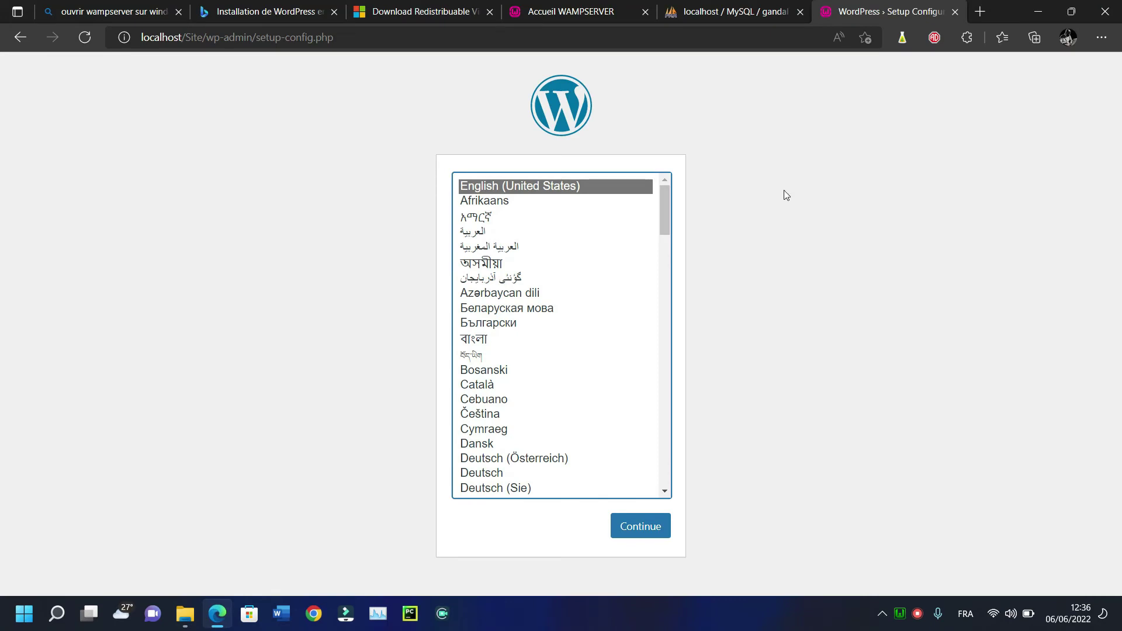
- Choose Français as the WordPress installation language and proceed to the database connection form
drag(666, 206, 677, 323)
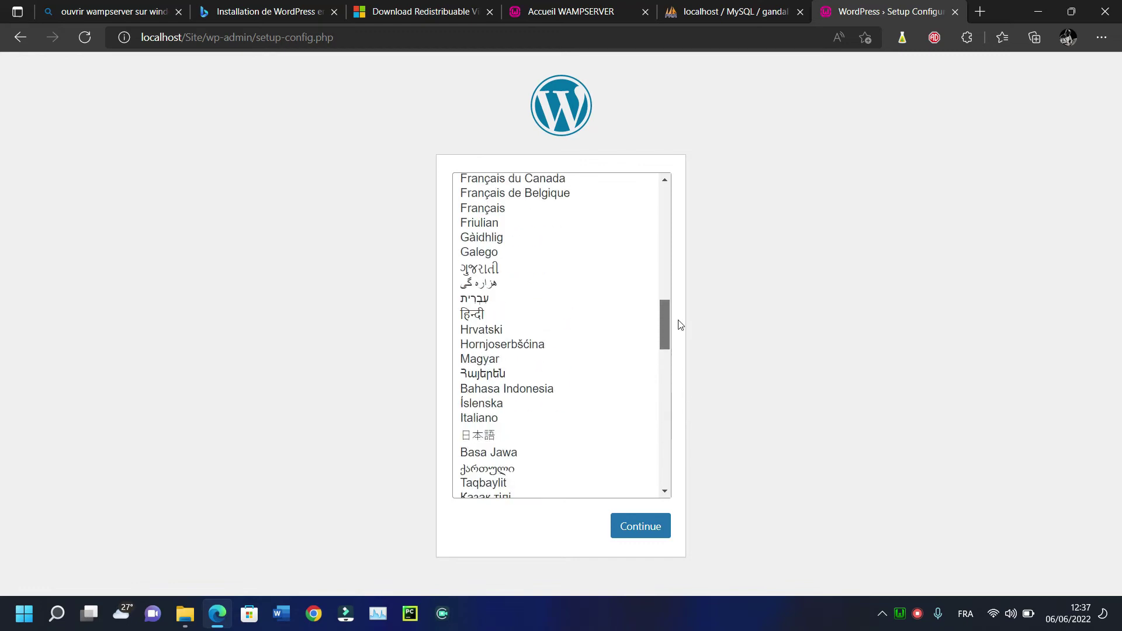
scroll(526, 199, up, 2)
click(502, 342)
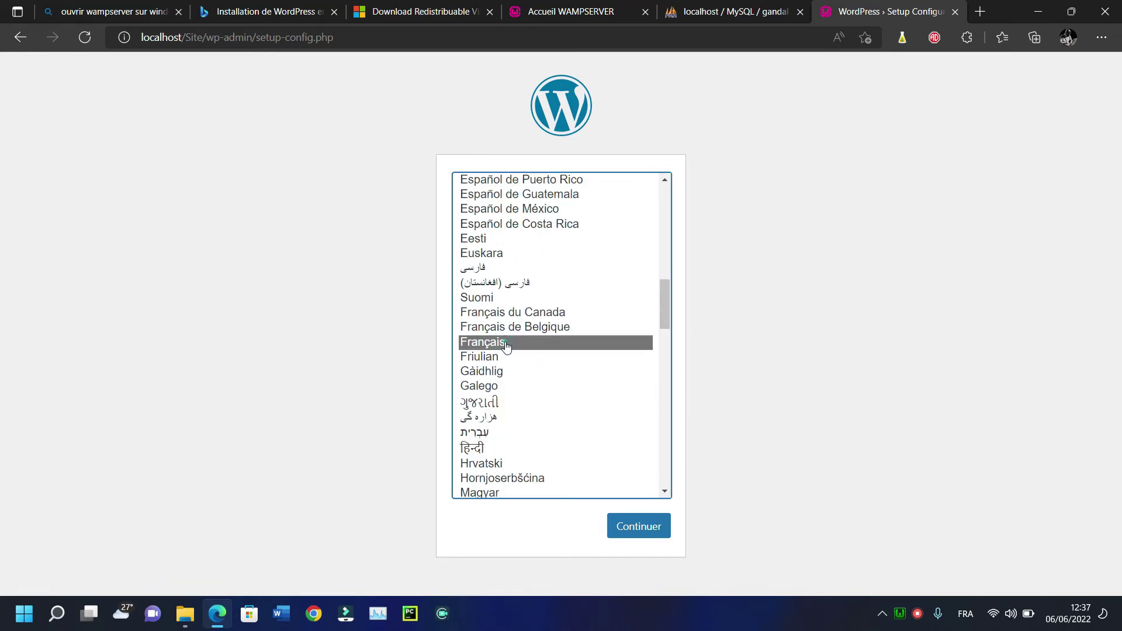
click(635, 538)
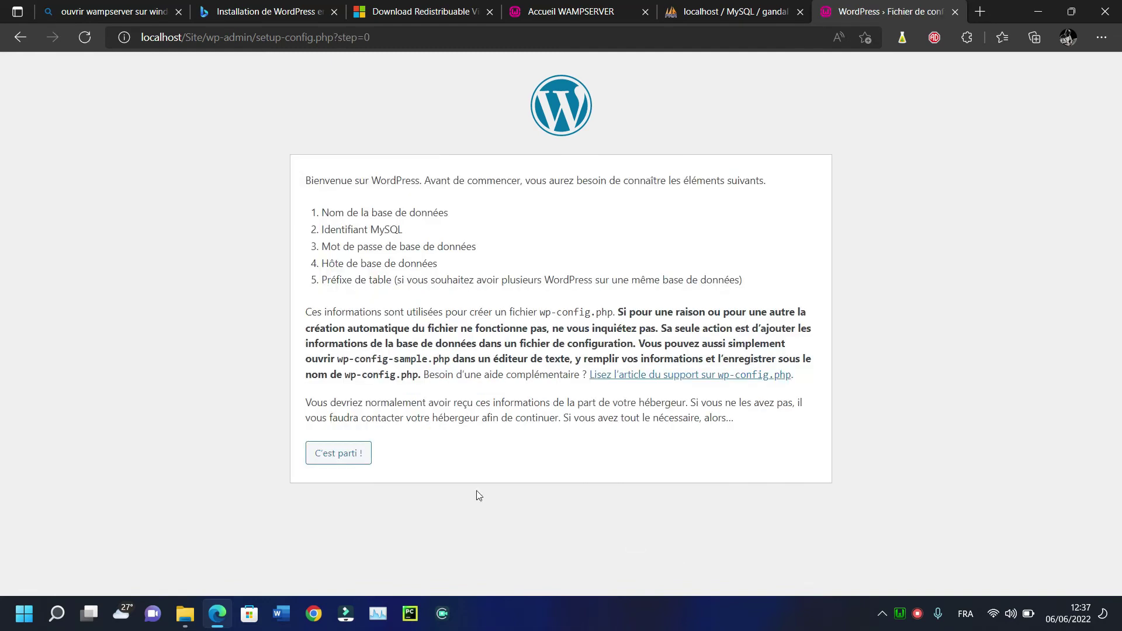
click(343, 459)
- Try to submit the connection form with database name Gandal and username root, leaving the other fields at their defaults
drag(484, 238, 346, 249)
text(Gandal)
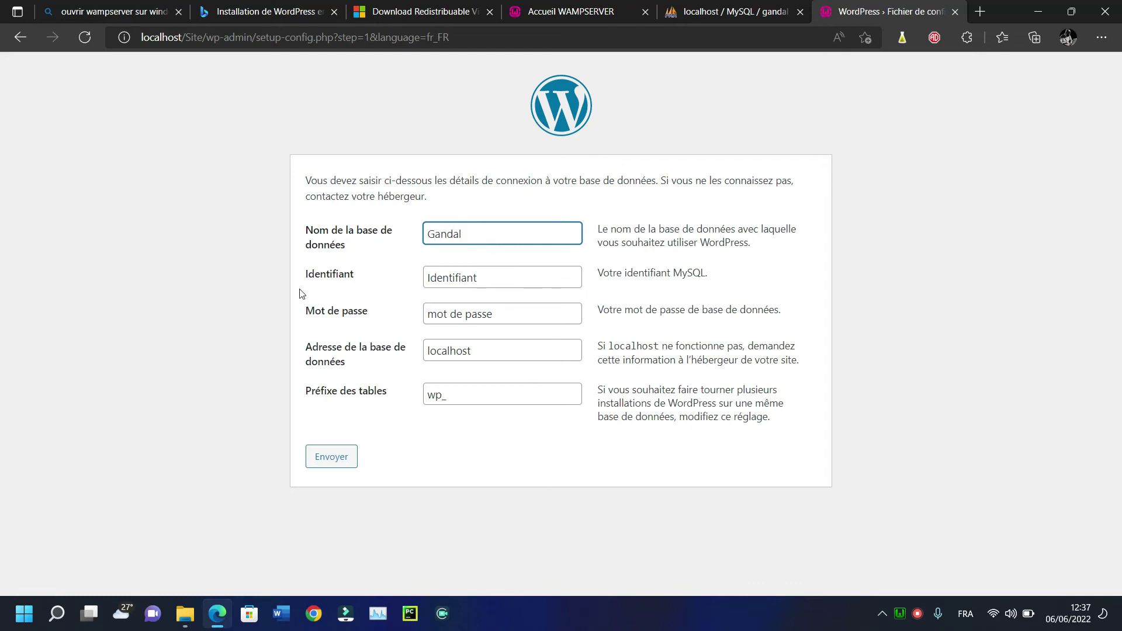
click(469, 277)
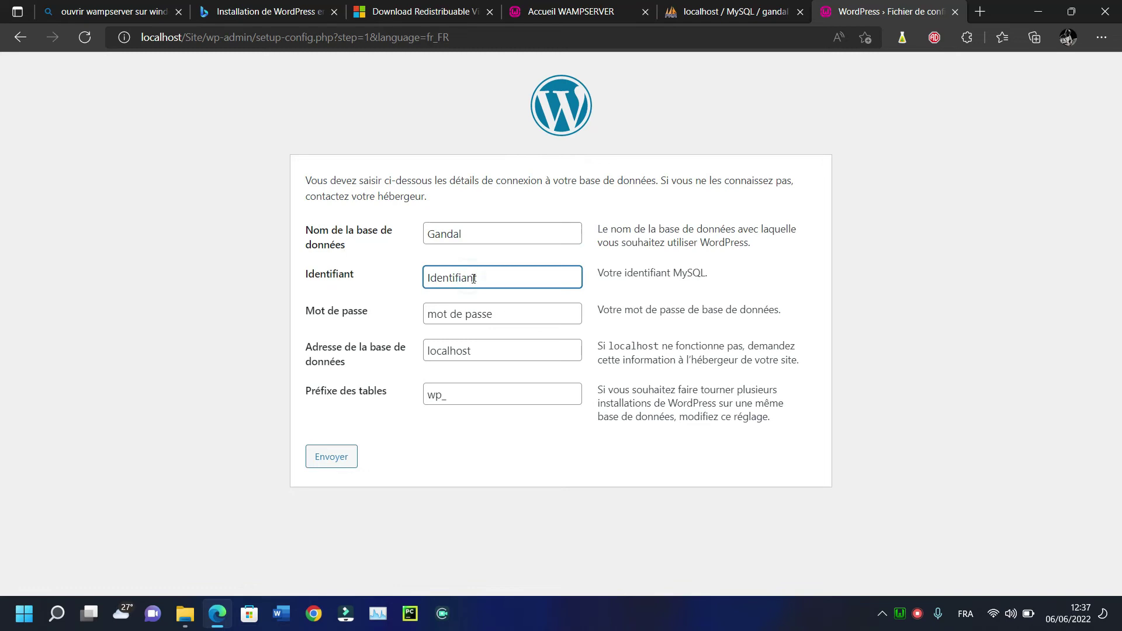
drag(480, 280, 395, 288)
text(root)
click(343, 465)
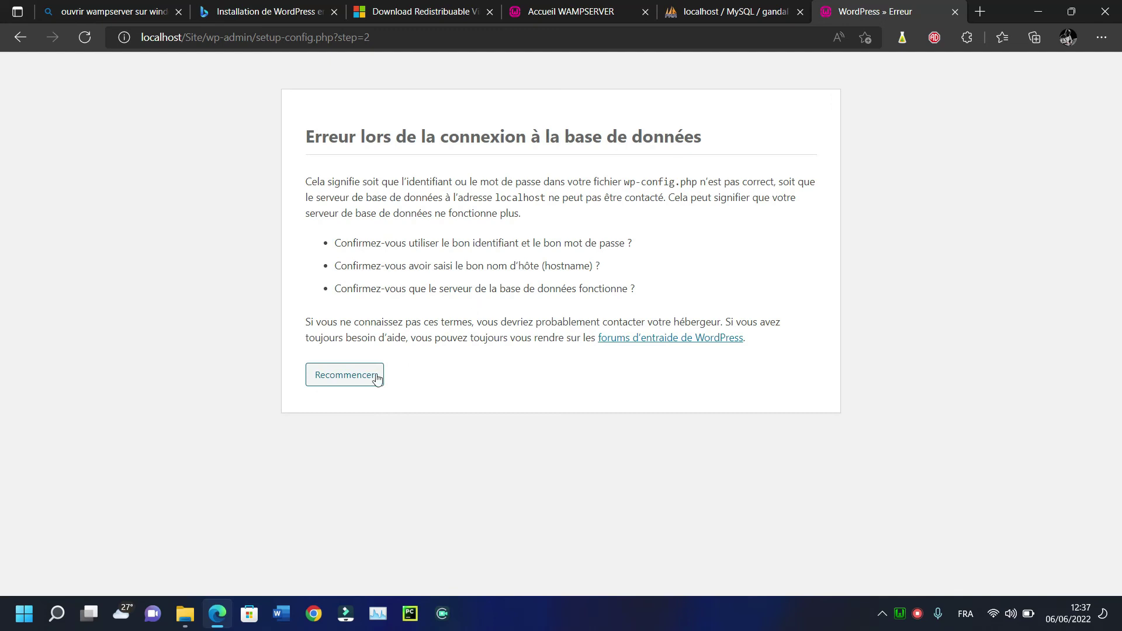
- Return to the connection form, check the database name in phpMyAdmin, and correct it to lowercase gandal
click(366, 380)
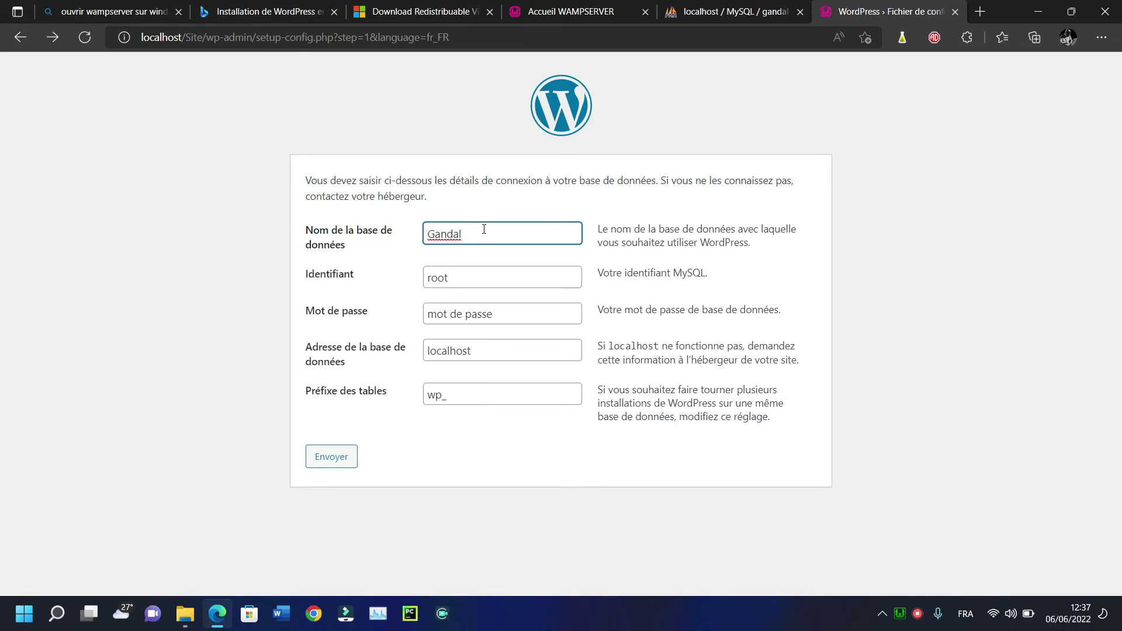
click(731, 14)
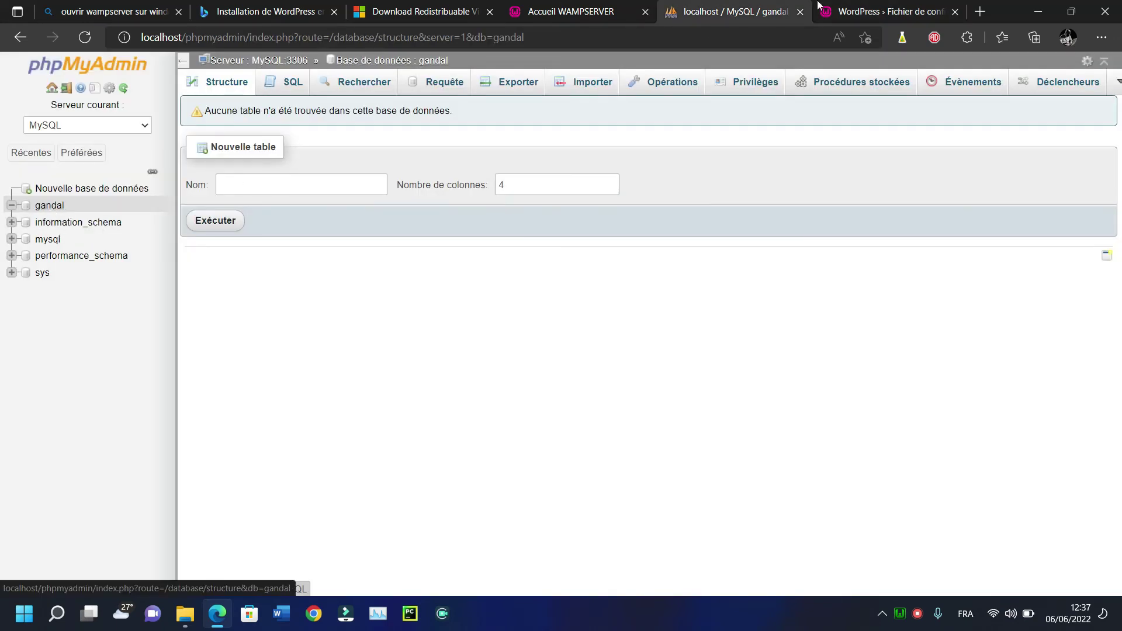
click(851, 15)
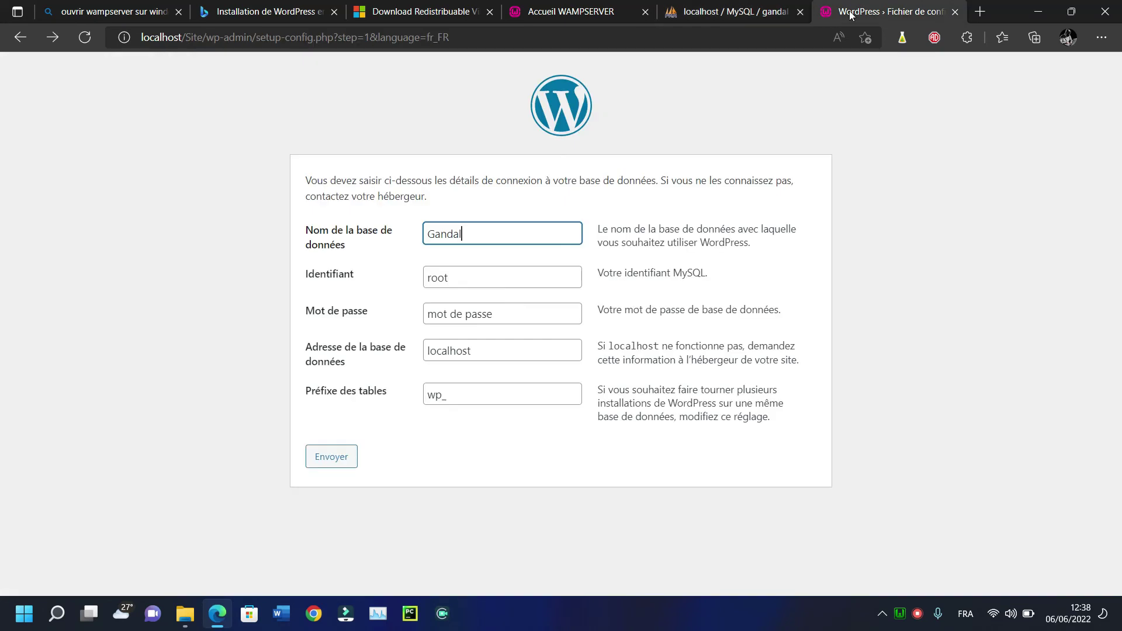
click(435, 235)
key(BackSpace)
text(g)
- Clear the database password, keep localhost as the database address, and submit the connection details
drag(508, 314, 383, 331)
key(BackSpace)
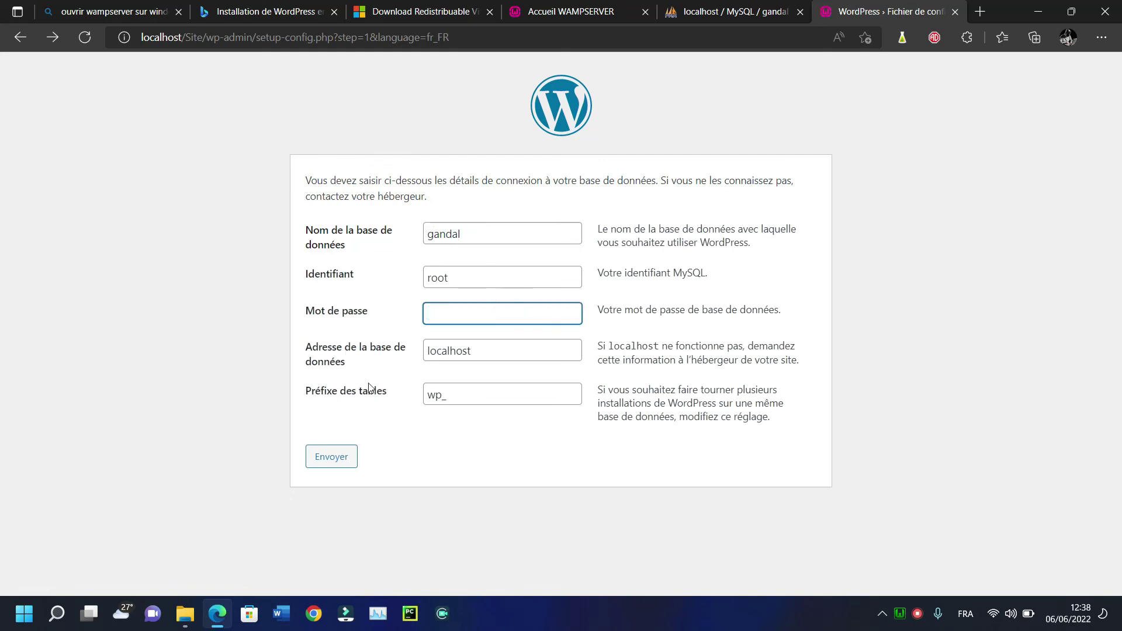
click(504, 347)
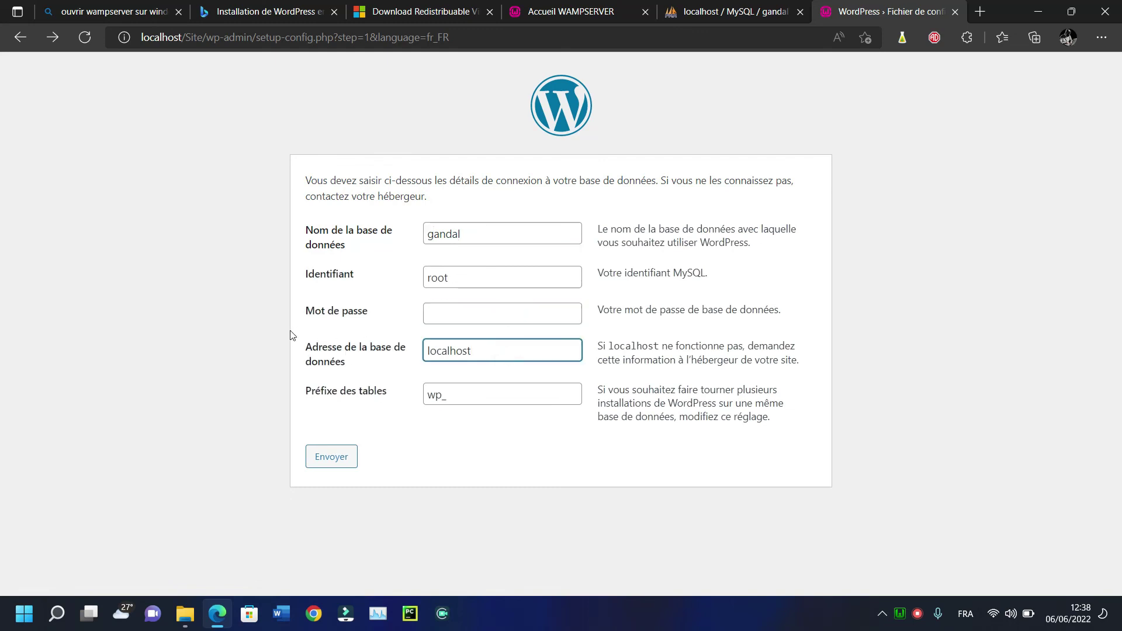
click(326, 457)
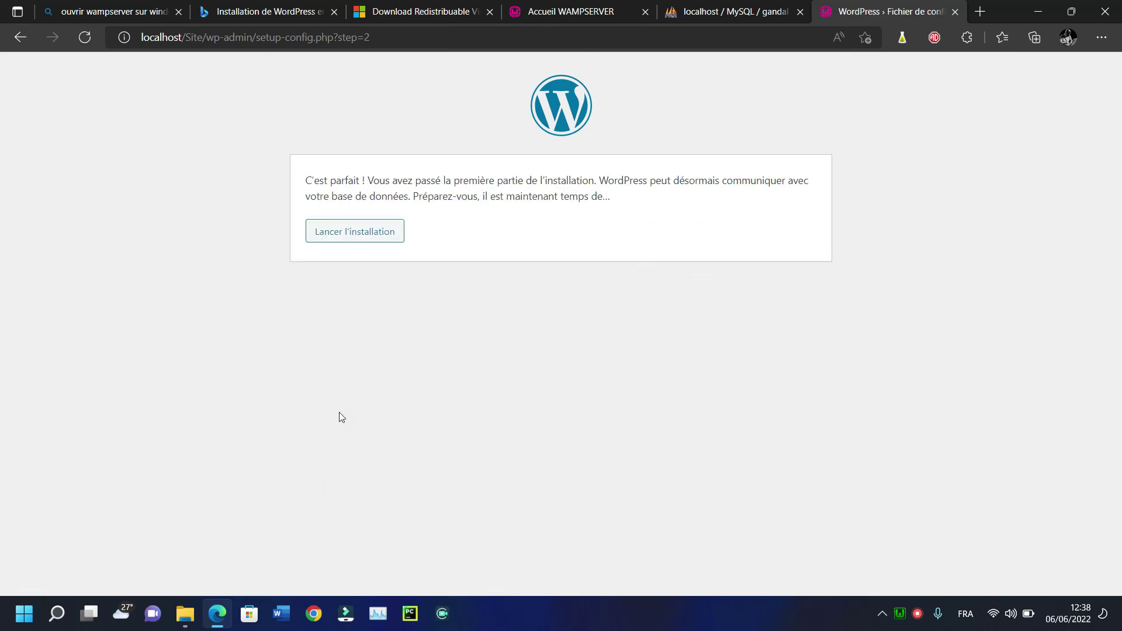